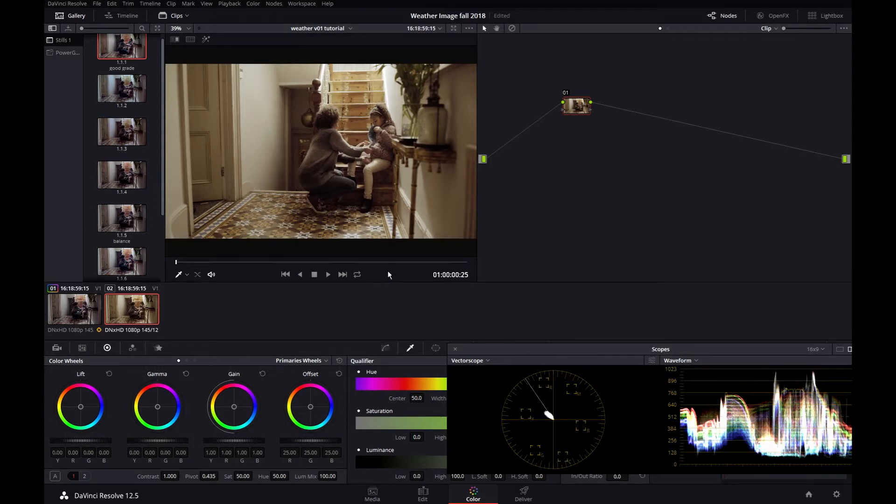
Reposition the Scopes window so the vectorscope and waveform are fully visible, and check the vectorscope's display settings.
{"action": "scroll", "coordinate": [124, 90], "scroll_direction": "down", "scroll_amount": 4}
{"action": "scroll", "coordinate": [124, 113], "scroll_direction": "up", "scroll_amount": 4}
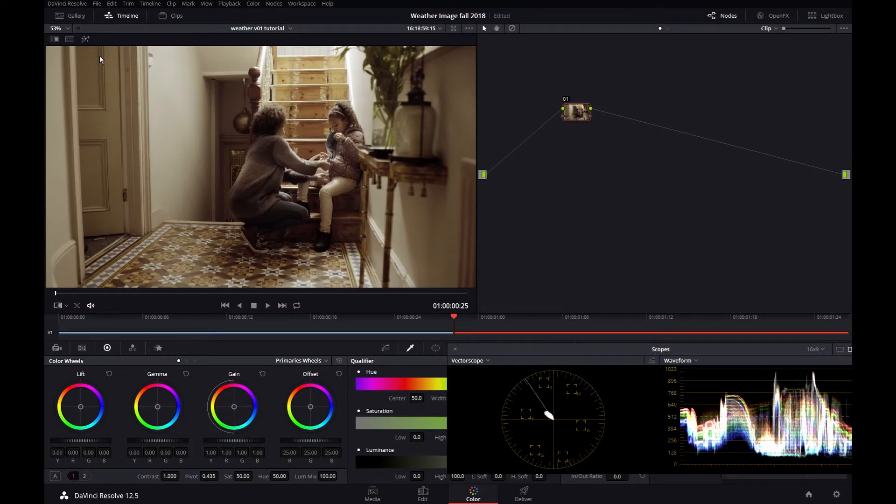
{"action": "left_click_drag", "start_coordinate": [660, 349], "coordinate": [620, 340]}
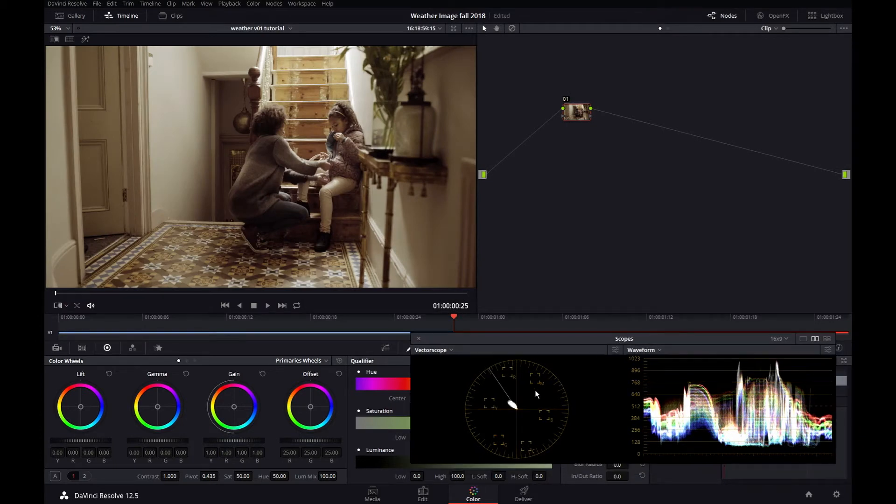
{"action": "left_click", "coordinate": [616, 350]}
{"action": "left_click", "coordinate": [557, 406]}
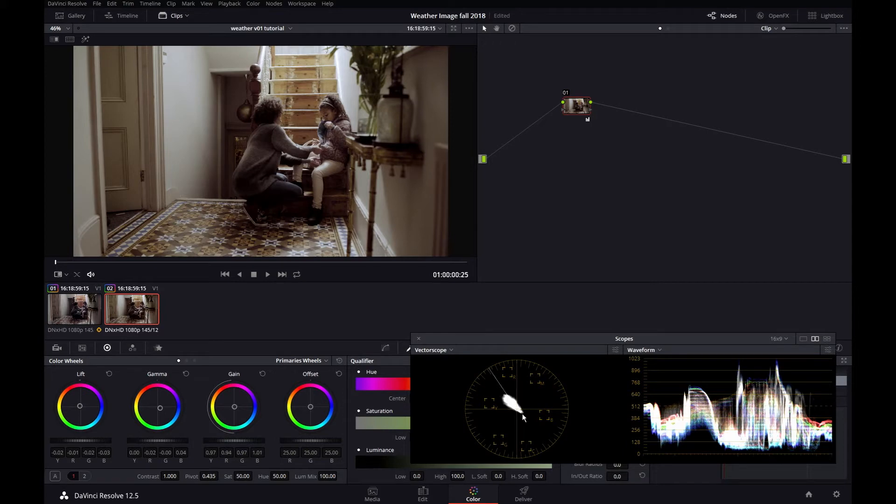
{"action": "left_click", "coordinate": [616, 351]}
Balance node 01 with Gamma RGB -0.04, 0.00, 0.07, Gain YRGB 0.89, 0.91, 0.87, 0.85, saturation 61.28 and hue 53.35, and compare it with the original.
{"action": "key", "text": "ctrl+z"}
{"action": "key", "text": "ctrl+z"}
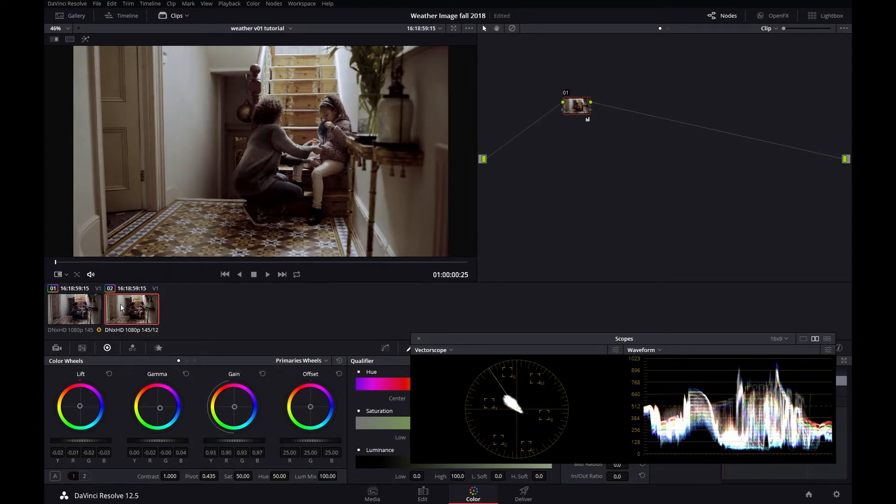
{"action": "key", "text": "ctrl+z"}
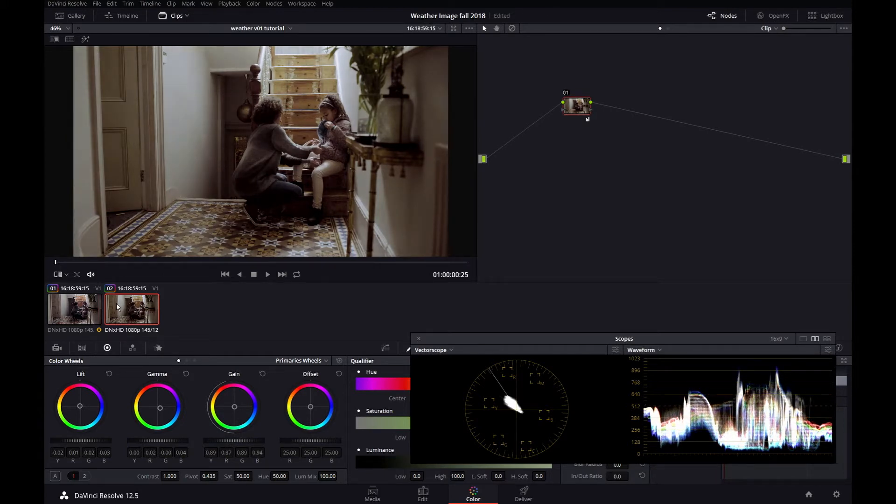
{"action": "key", "text": "ctrl+z"}
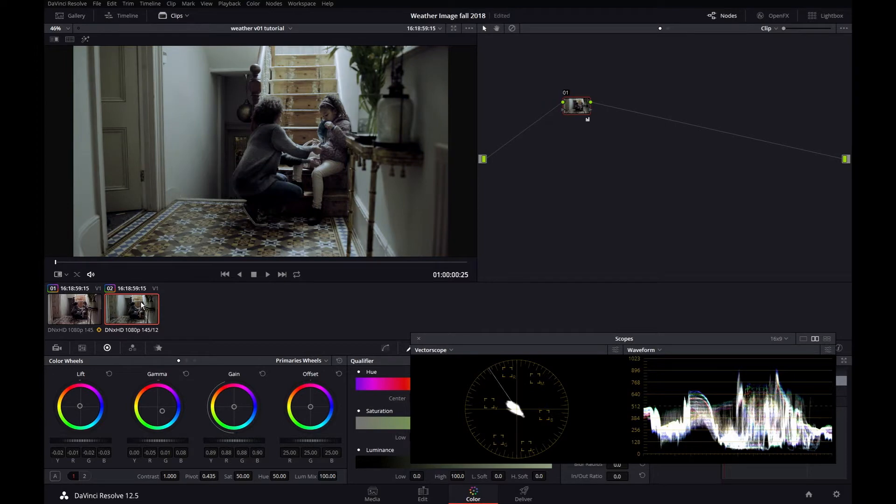
{"action": "left_click_drag", "start_coordinate": [173, 421], "coordinate": [175, 417]}
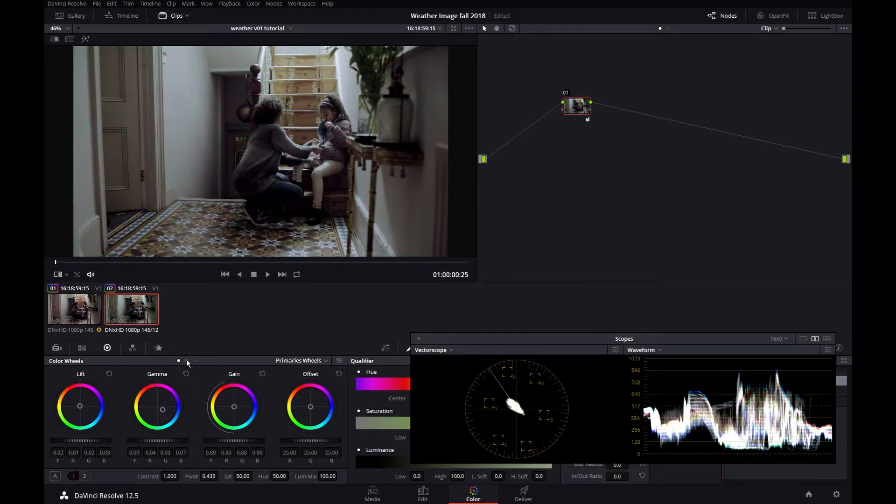
{"action": "key", "text": "ctrl+z"}
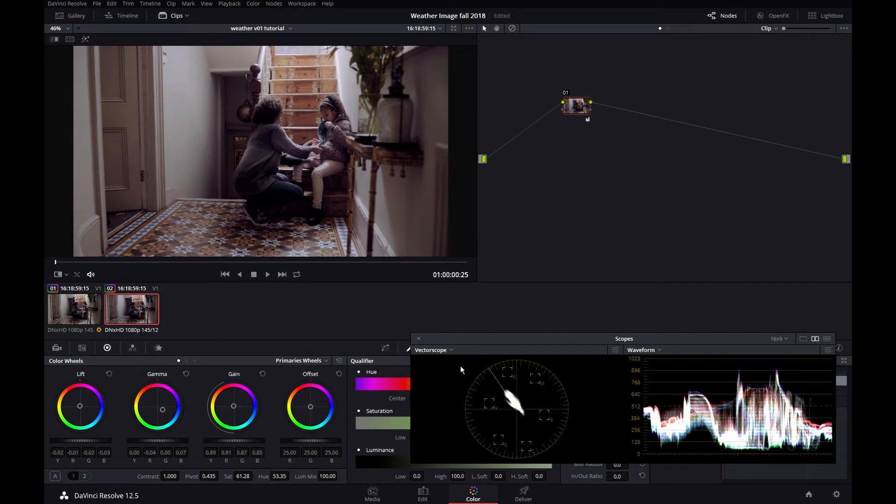
{"action": "key", "text": "ctrl+d"}
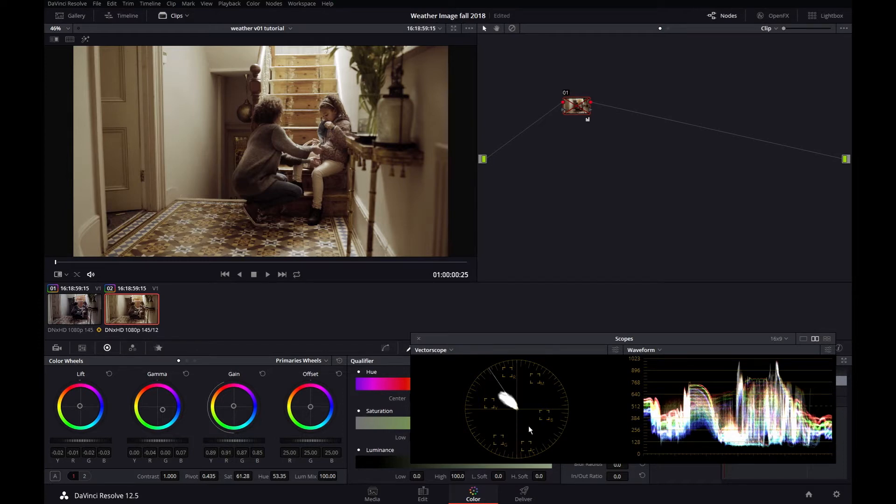
{"action": "key", "text": "ctrl+d"}
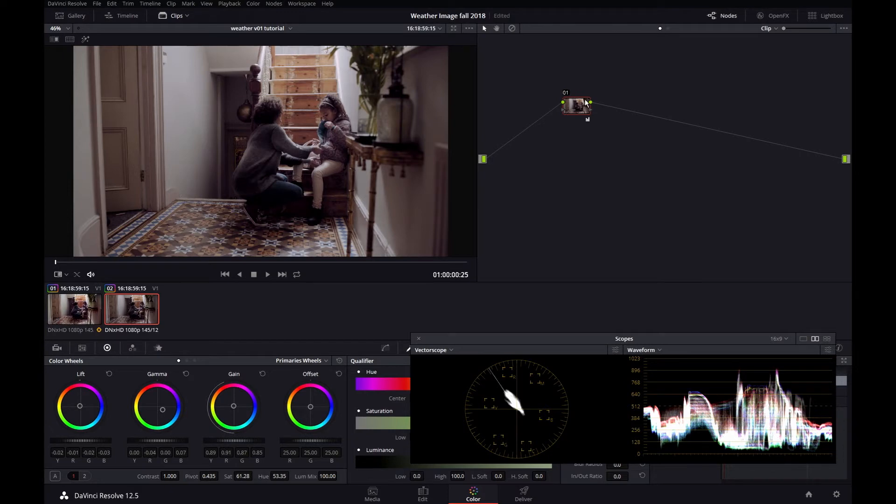
Add a second serial node with Lift -0.02, Gain YRGB 1.12, 1.10, 1.16, 1.10 and Color Boost 30, and compare the grade with the original.
{"action": "key", "text": "alt+s"}
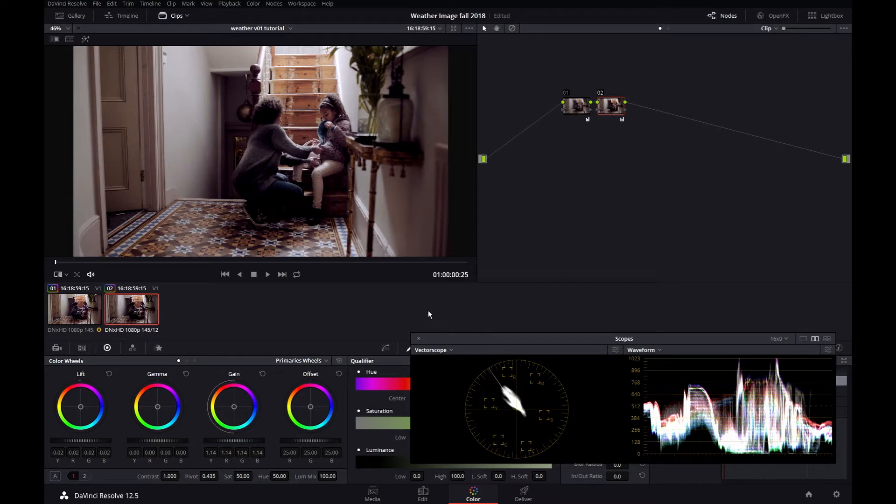
{"action": "left_click", "coordinate": [85, 476]}
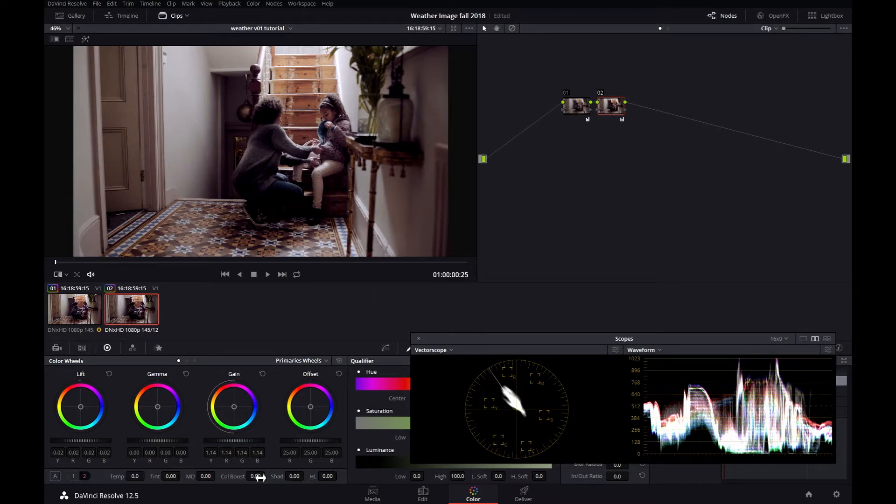
{"action": "left_click_drag", "start_coordinate": [259, 479], "coordinate": [264, 477]}
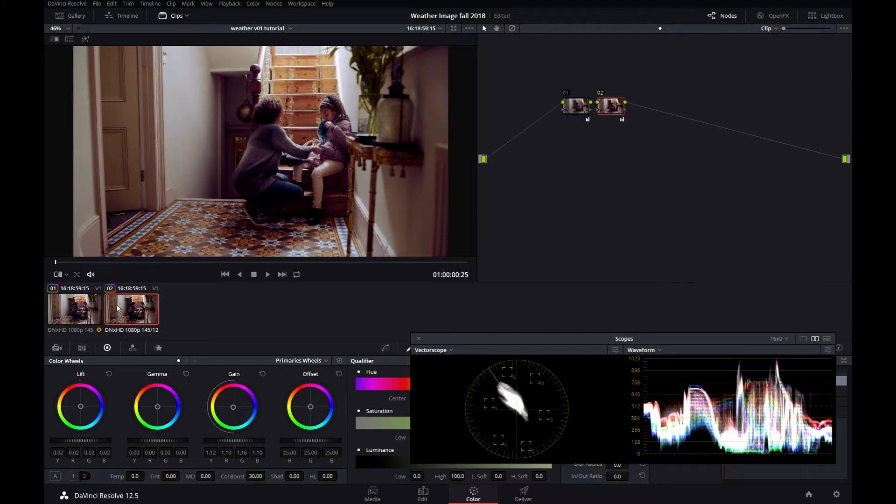
{"action": "key", "text": "alt+d"}
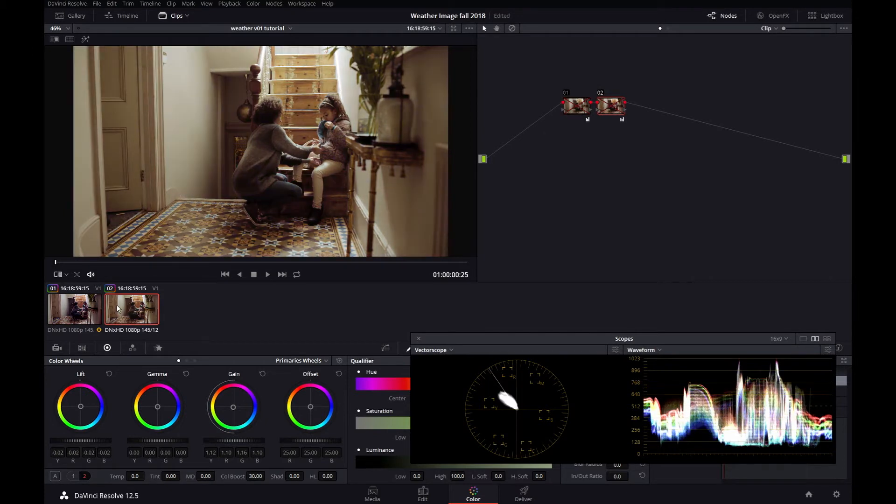
{"action": "key", "text": "alt+d"}
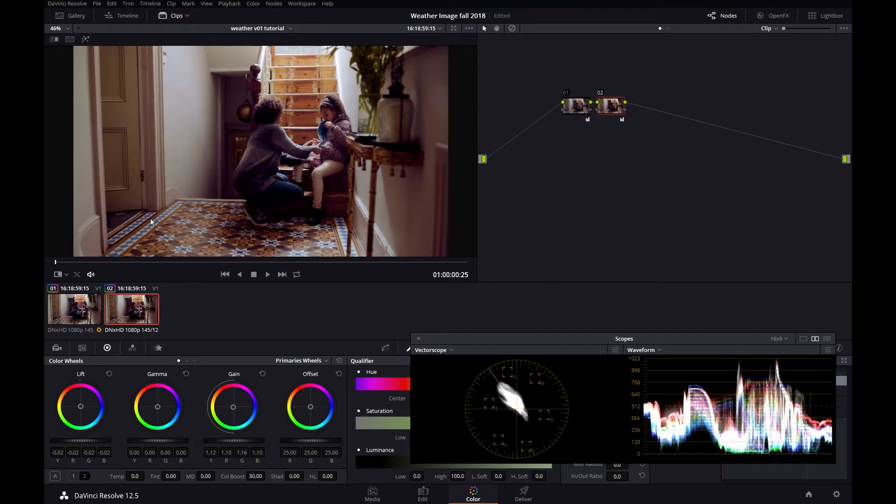
Add a third serial node, move the Scopes window off the curves, and add yellow and green control points to the Hue Vs Sat curve.
{"action": "key", "text": "alt+d"}
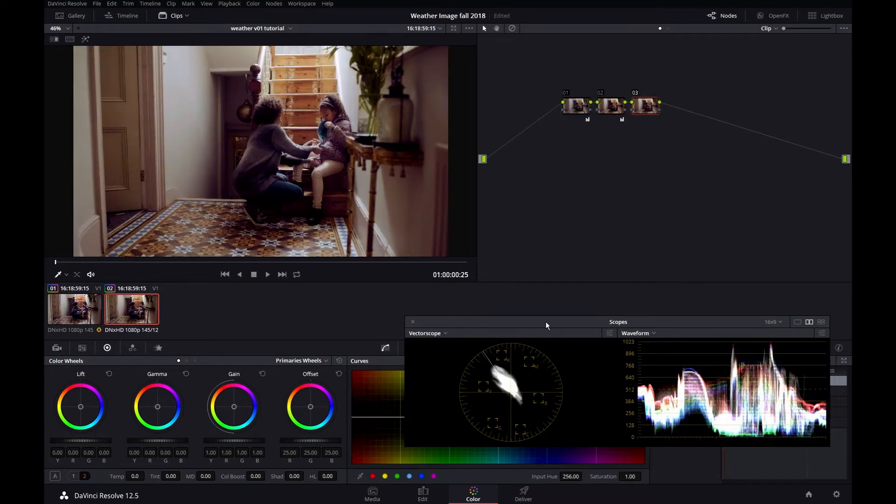
{"action": "left_click_drag", "start_coordinate": [543, 321], "coordinate": [553, 228]}
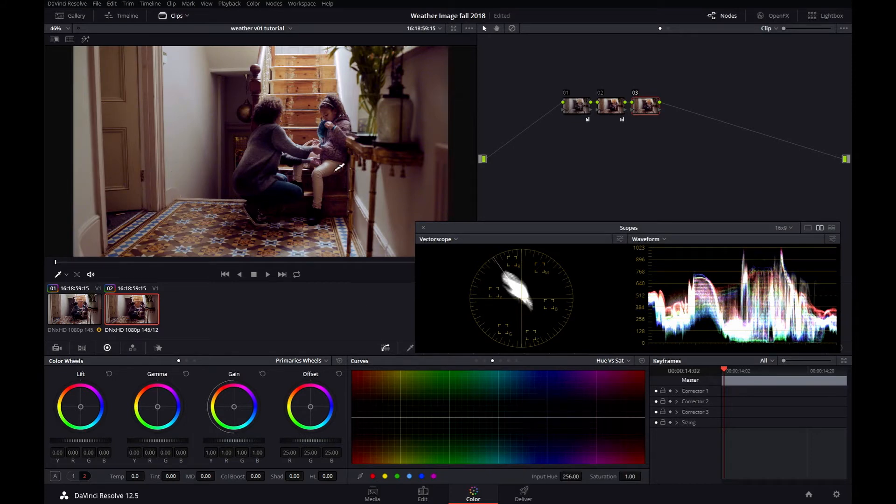
{"action": "left_click", "coordinate": [385, 477]}
{"action": "left_click", "coordinate": [397, 476]}
Bypass the whole grade and re-enable nodes 01, 02 and 03 one at a time to review each contribution.
{"action": "key", "text": "alt+d"}
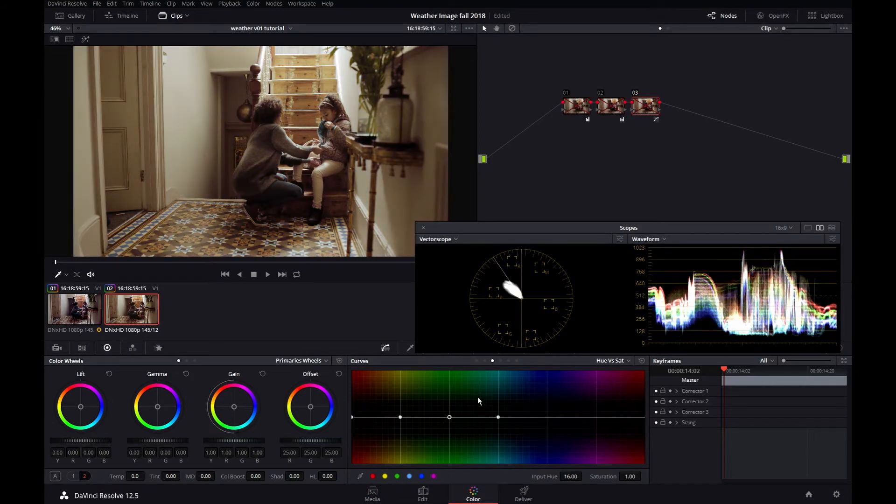
{"action": "left_click", "coordinate": [579, 108]}
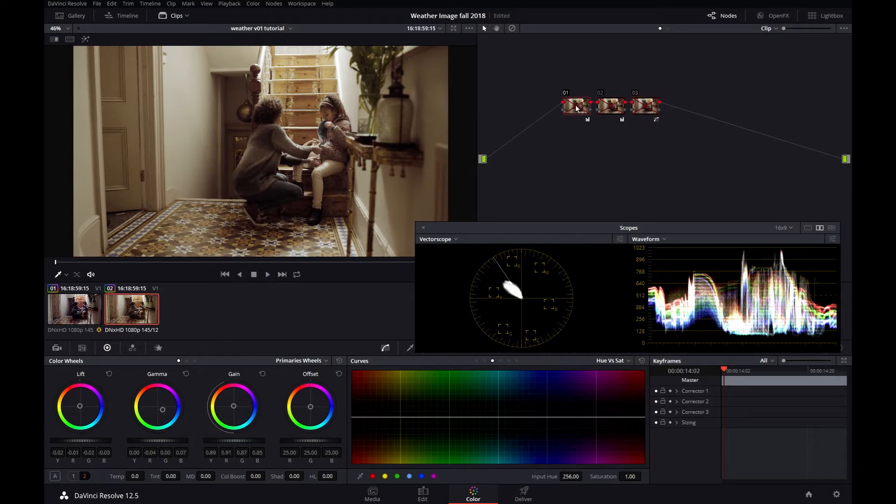
{"action": "key", "text": "ctrl+d"}
{"action": "left_click", "coordinate": [609, 109]}
{"action": "key", "text": "ctrl+d"}
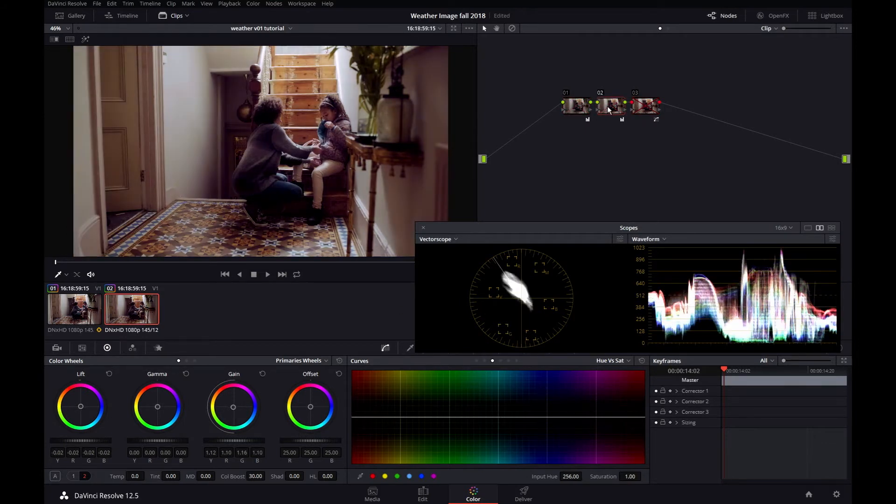
{"action": "left_click", "coordinate": [647, 107]}
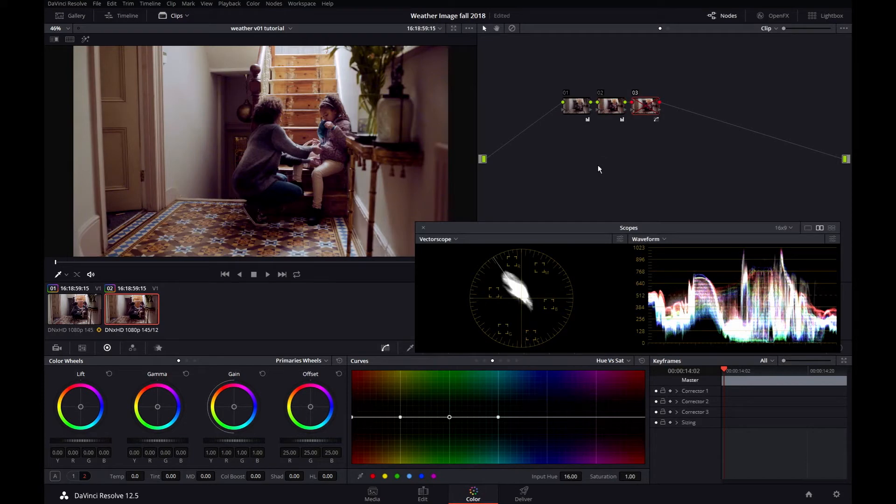
{"action": "key", "text": "ctrl+d"}
Lower the yellow point on node 03's Hue Vs Sat curve to about 0.37 saturation and the green point to about 0.54.
{"action": "left_click_drag", "start_coordinate": [401, 417], "coordinate": [401, 441]}
{"action": "left_click_drag", "start_coordinate": [448, 418], "coordinate": [447, 439]}
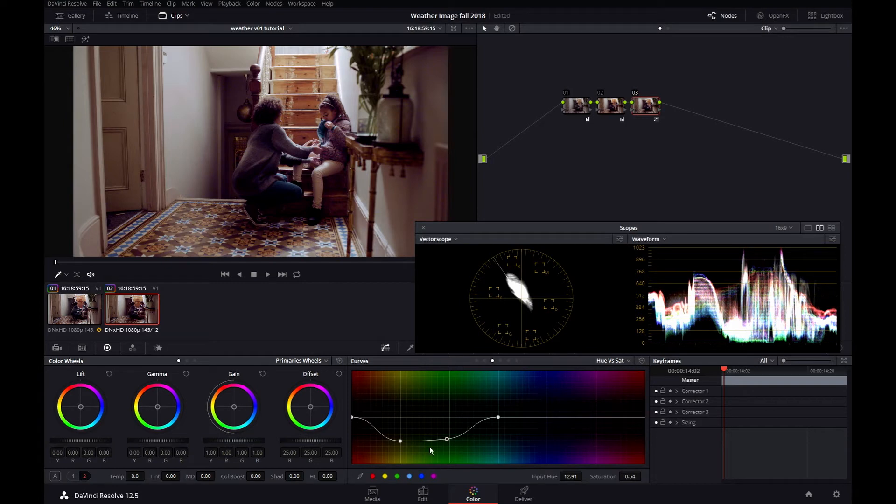
{"action": "left_click_drag", "start_coordinate": [401, 441], "coordinate": [401, 447]}
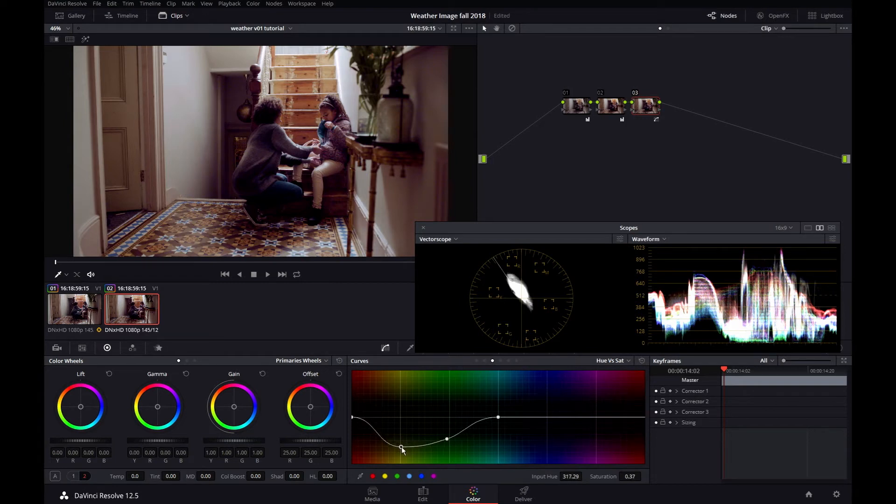
Toggle node 03 off and on repeatedly to compare its effect in the image and the scopes.
{"action": "key", "text": "ctrl+d"}
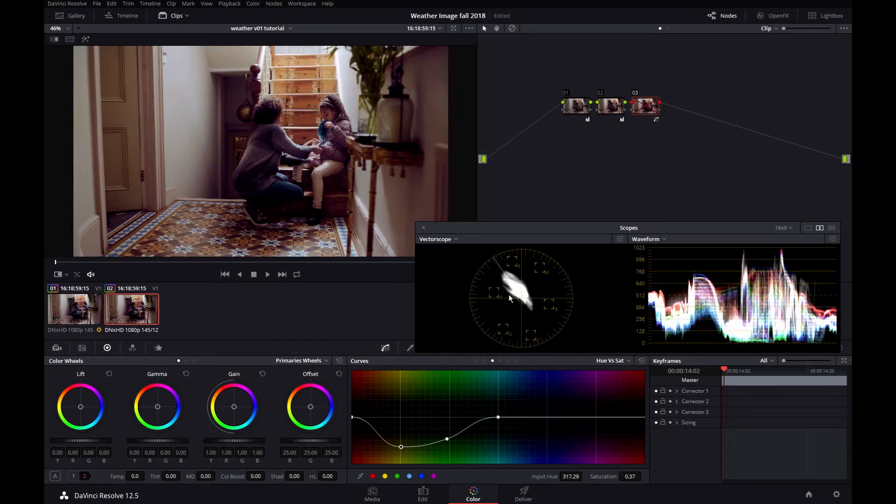
{"action": "key", "text": "ctrl+d"}
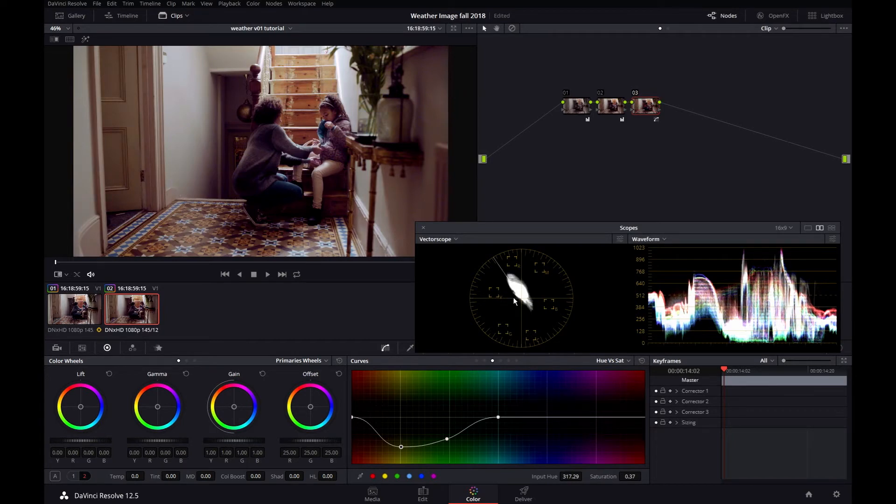
{"action": "key", "text": "ctrl+d"}
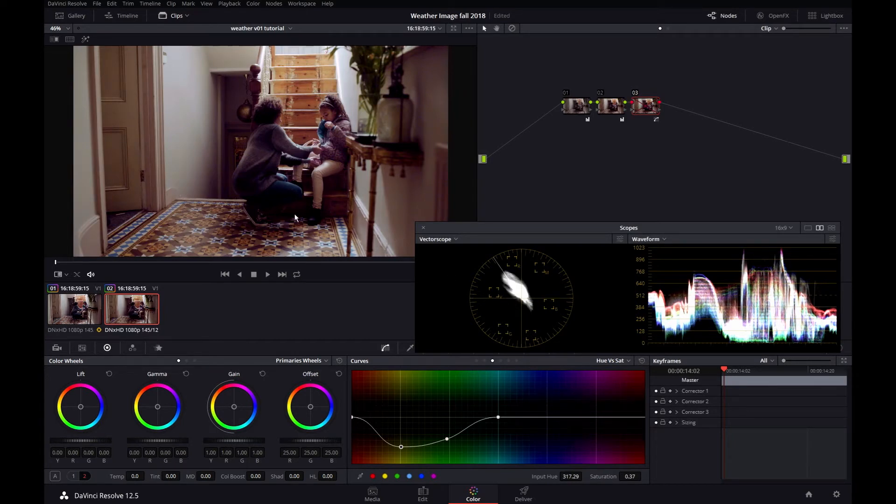
{"action": "key", "text": "ctrl+d"}
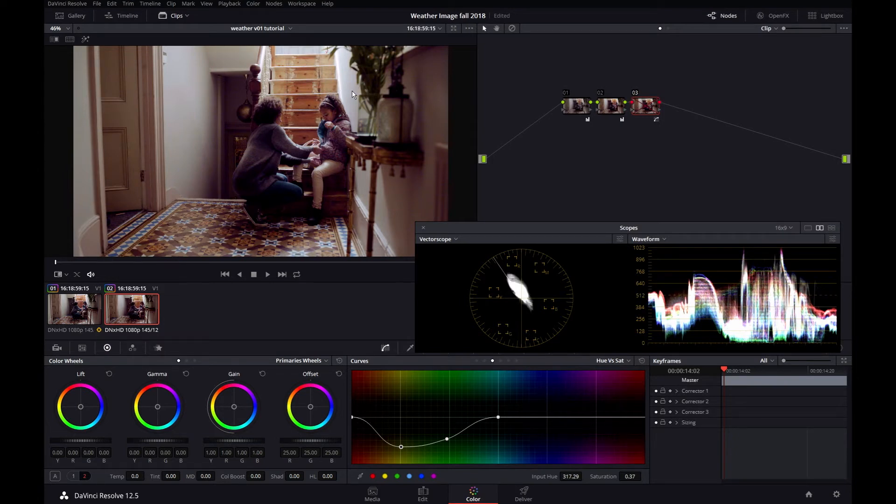
{"action": "key", "text": "ctrl+d"}
{"action": "key", "text": "ctrl+d"}
{"action": "key", "text": "ctrl+d"}
{"action": "key", "text": "ctrl+d"}
{"action": "key", "text": "ctrl+d"}
{"action": "key", "text": "ctrl+d"}
{"action": "key", "text": "ctrl+d"}
{"action": "key", "text": "ctrl+d"}
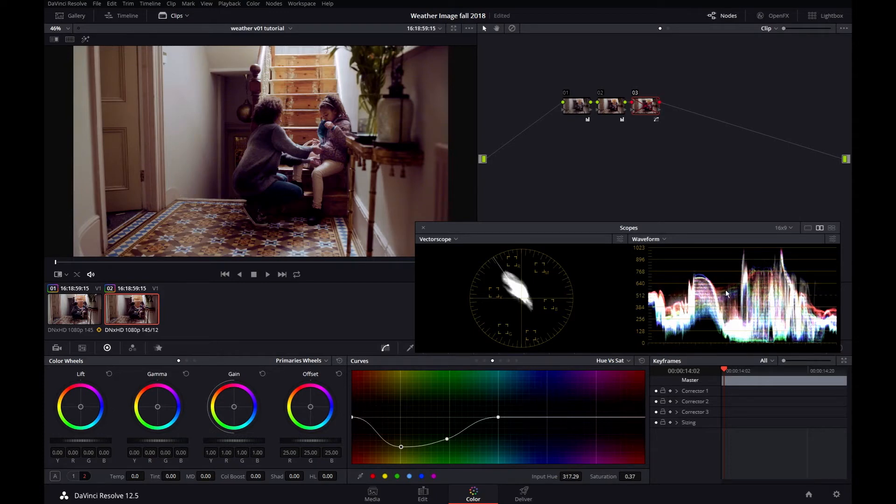
{"action": "key", "text": "ctrl+d"}
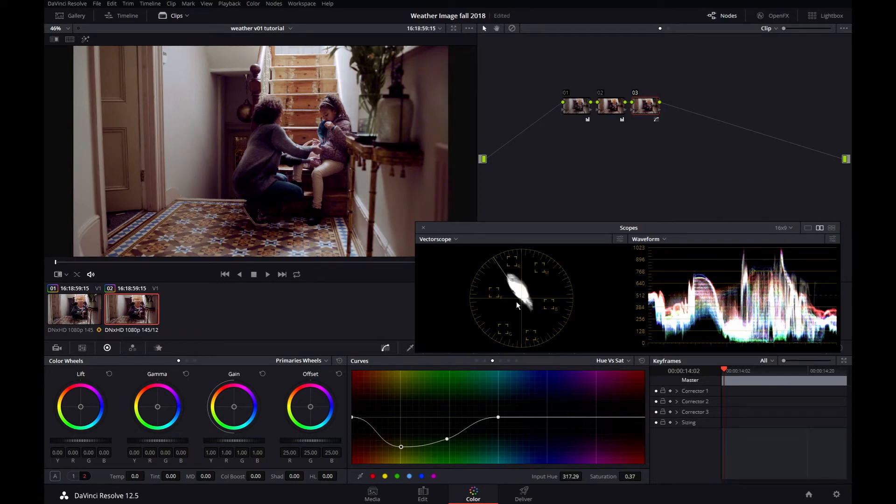
Add a magenta point to node 03's Hue Vs Sat curve and lower its saturation to about 0.78.
{"action": "left_click", "coordinate": [432, 475]}
{"action": "left_click_drag", "start_coordinate": [597, 417], "coordinate": [598, 431]}
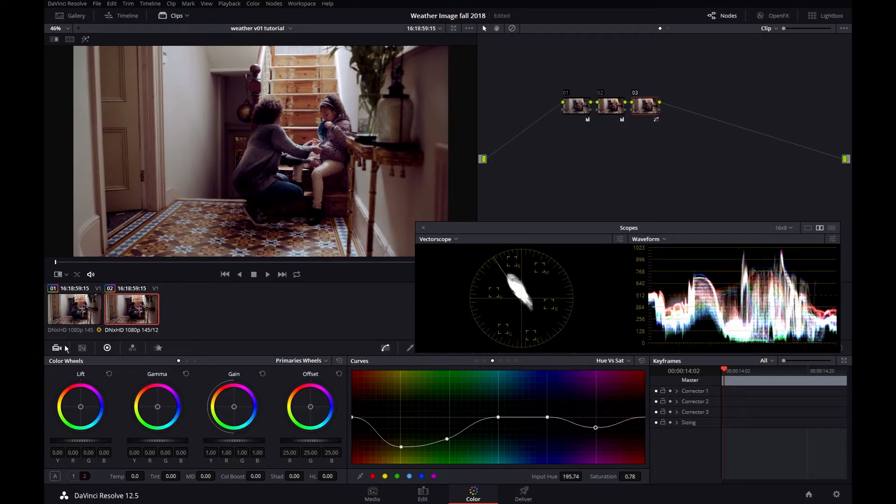
Add a fourth serial node, reduce blue saturation to about 0.68 with Hue Vs Sat, and raise Gain to 1.05.
{"action": "key", "text": "alt+s"}
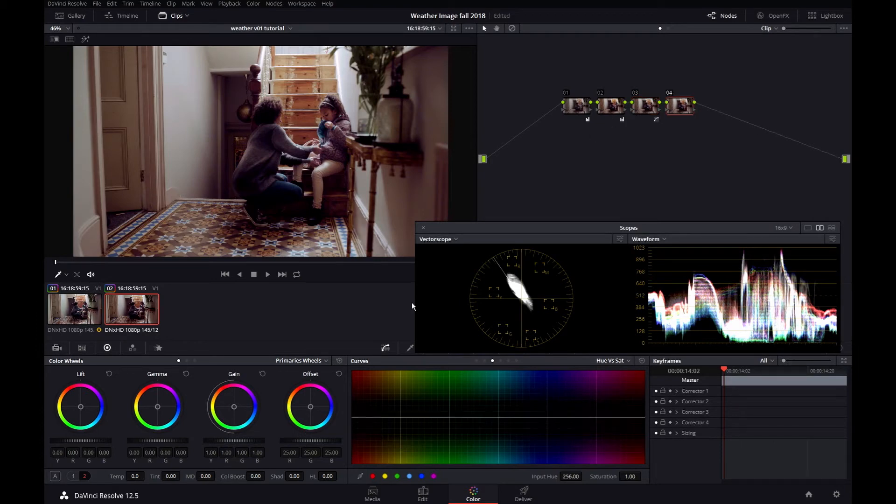
{"action": "left_click", "coordinate": [422, 476]}
{"action": "left_click_drag", "start_coordinate": [547, 417], "coordinate": [550, 438]}
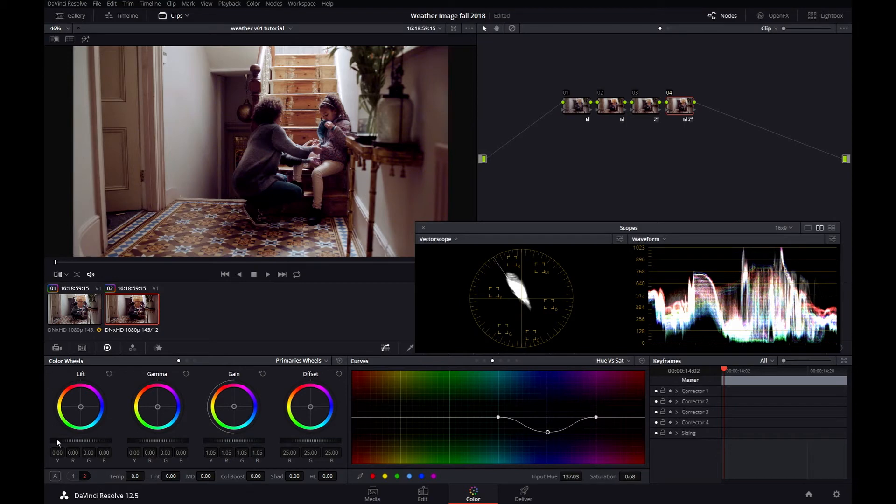
Add a control point in the shadows of node 04's custom curve and toggle the node off and on to compare.
{"action": "left_click", "coordinate": [476, 361]}
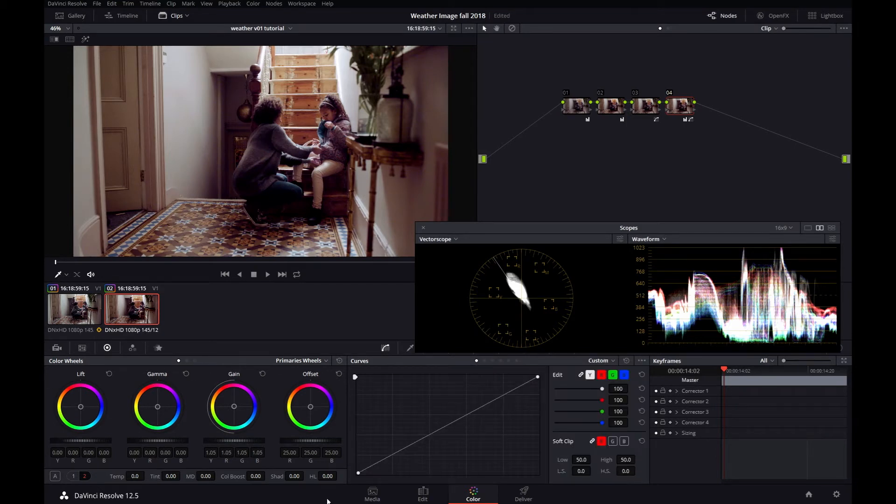
{"action": "left_click", "coordinate": [392, 453]}
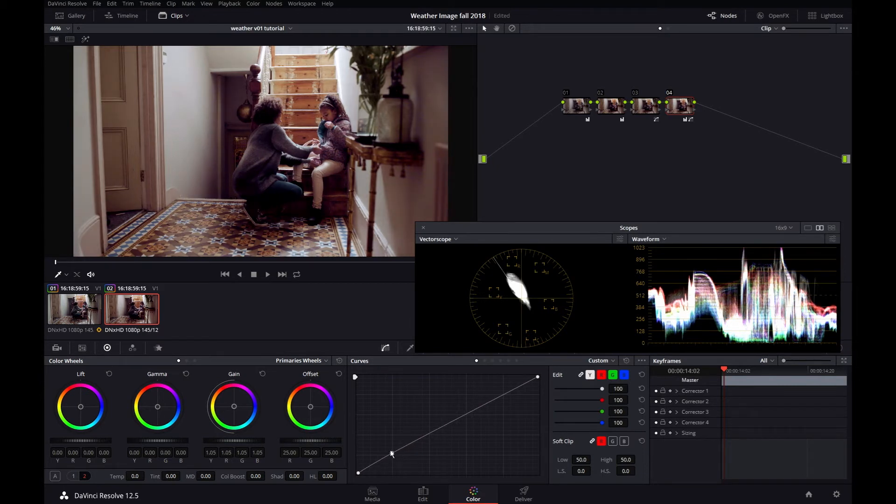
{"action": "key", "text": "ctrl+d"}
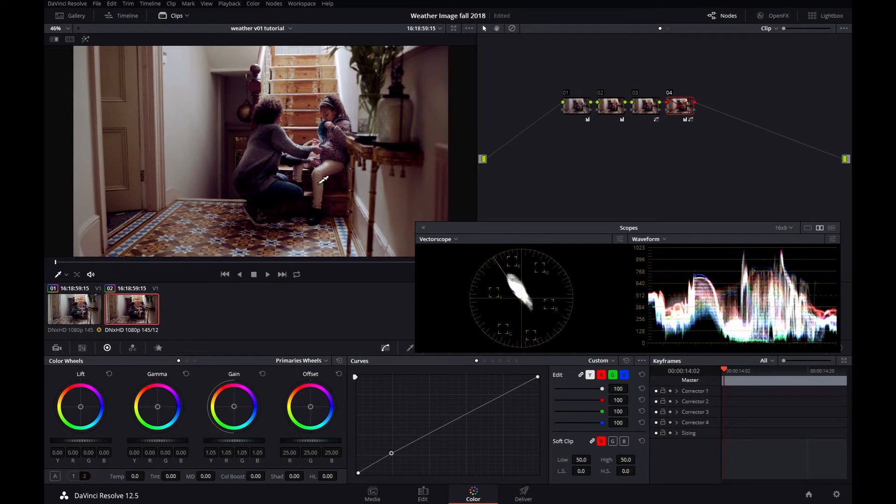
{"action": "key", "text": "ctrl+d"}
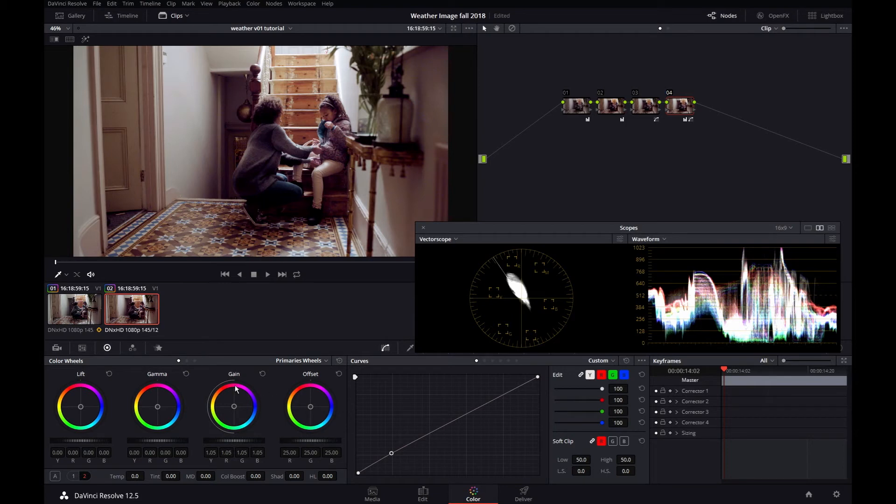
{"action": "left_click", "coordinate": [57, 39]}
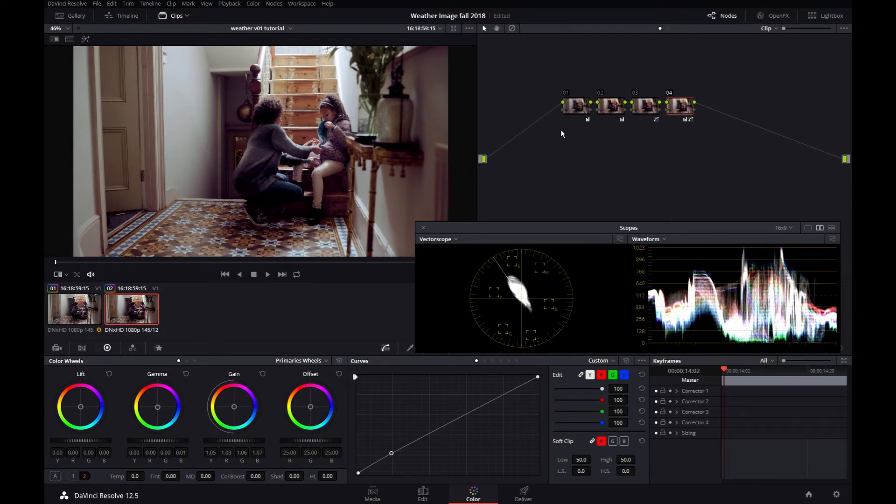
Add a fifth serial node, sample the bright hallway wall with the Qualifier, and show the keyed area in highlight mode.
{"action": "left_click_drag", "start_coordinate": [558, 227], "coordinate": [542, 298]}
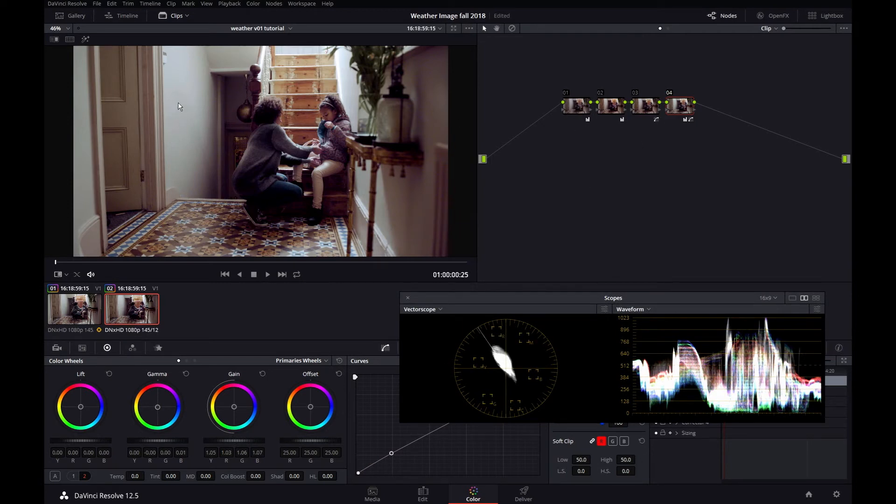
{"action": "key", "text": "alt+s"}
{"action": "left_click_drag", "start_coordinate": [435, 301], "coordinate": [583, 266]}
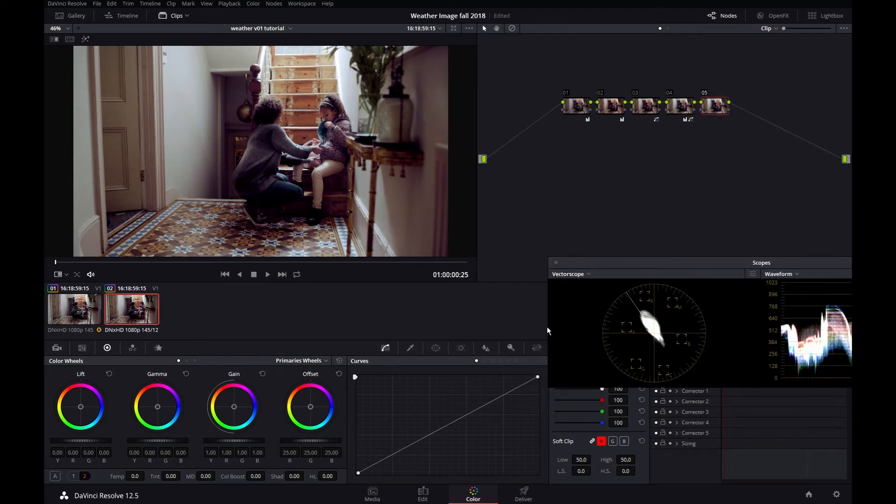
{"action": "left_click", "coordinate": [410, 348]}
{"action": "left_click", "coordinate": [179, 95]}
{"action": "key", "text": "shift+h"}
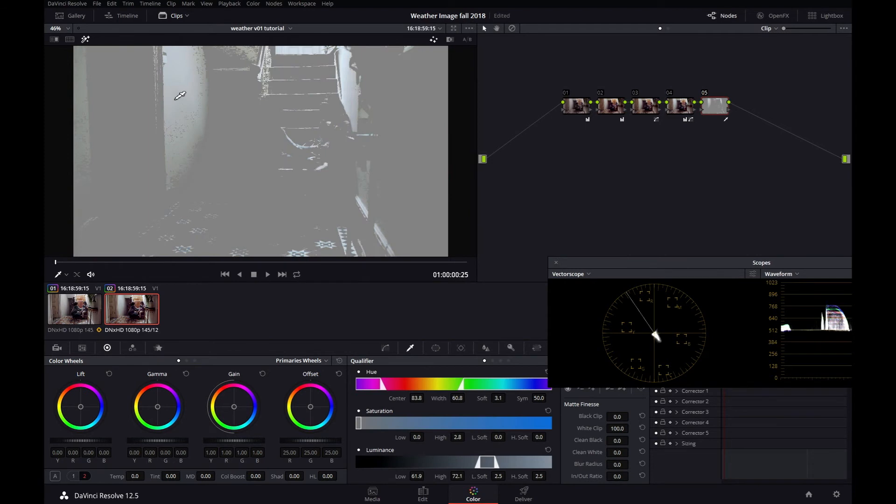
Refine node 05's wall key with saturation high 3.8, luminance 62.2 to 74.5, clean black 31.6, clean white 25.0 and blur radius 54.5.
{"action": "left_click_drag", "start_coordinate": [416, 437], "coordinate": [461, 437]}
{"action": "left_click_drag", "start_coordinate": [457, 479], "coordinate": [419, 481]}
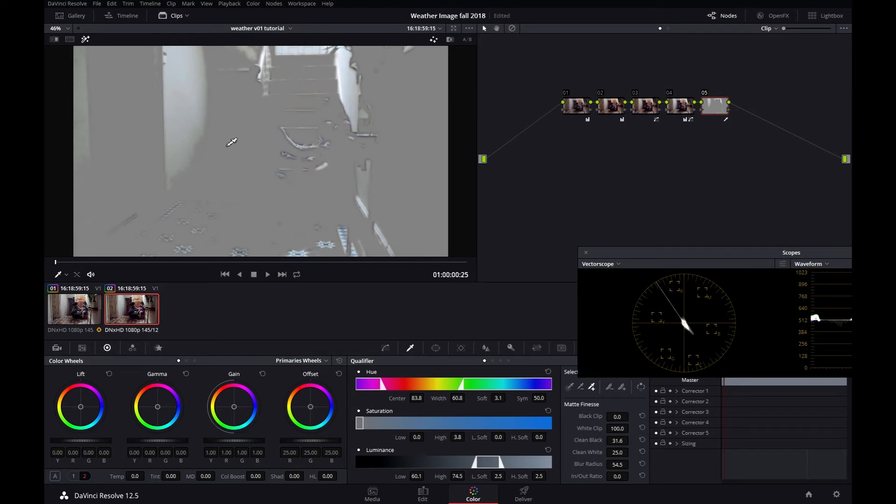
{"action": "left_click", "coordinate": [204, 151]}
{"action": "left_click_drag", "start_coordinate": [418, 476], "coordinate": [427, 476]}
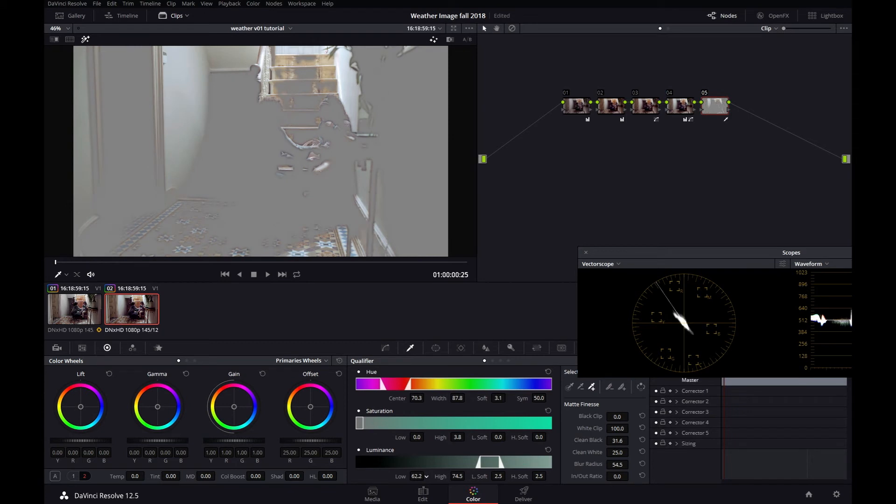
Draw a four-point curve window around the tiled floor and invert it so the floor is excluded from node 05's key.
{"action": "key", "text": "alt+shift+w"}
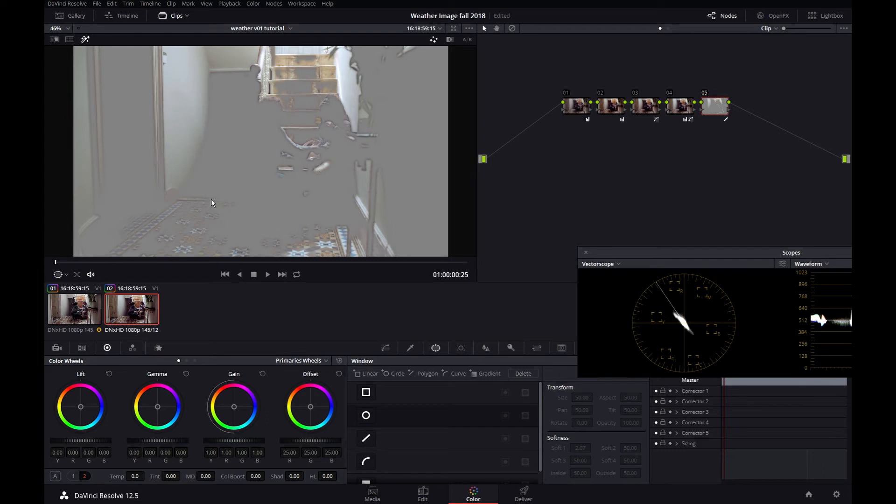
{"action": "left_click", "coordinate": [375, 467]}
{"action": "scroll", "coordinate": [274, 196], "scroll_direction": "down", "scroll_amount": 1}
{"action": "left_click", "coordinate": [102, 246]}
{"action": "left_click", "coordinate": [189, 191]}
{"action": "left_click", "coordinate": [323, 184]}
{"action": "left_click", "coordinate": [361, 249]}
{"action": "left_click", "coordinate": [102, 246]}
{"action": "left_click", "coordinate": [505, 462]}
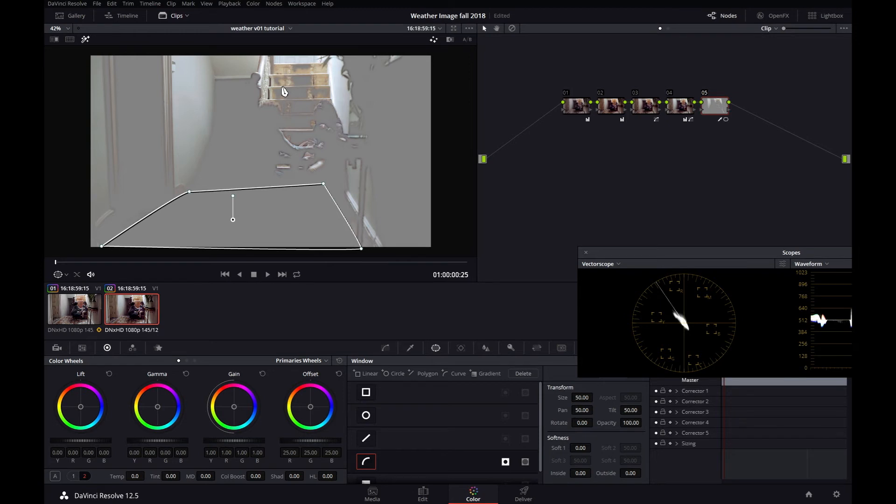
{"action": "key", "text": "shift+h"}
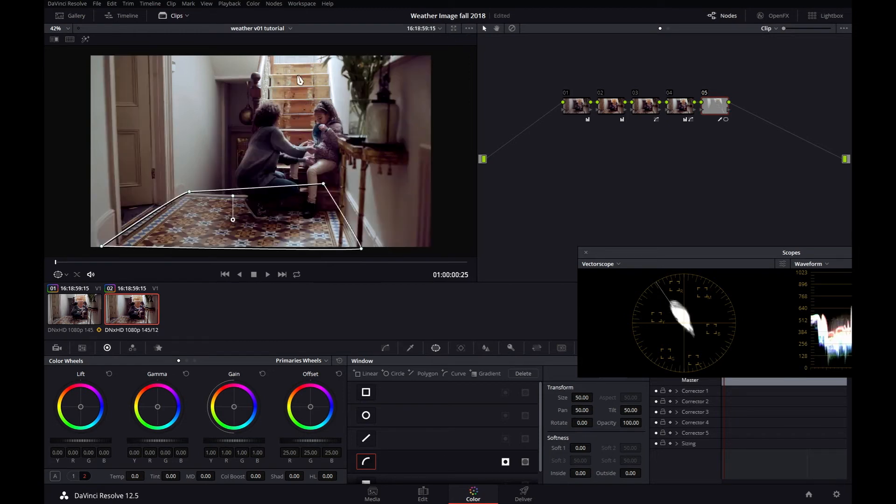
{"action": "key", "text": "shift+h"}
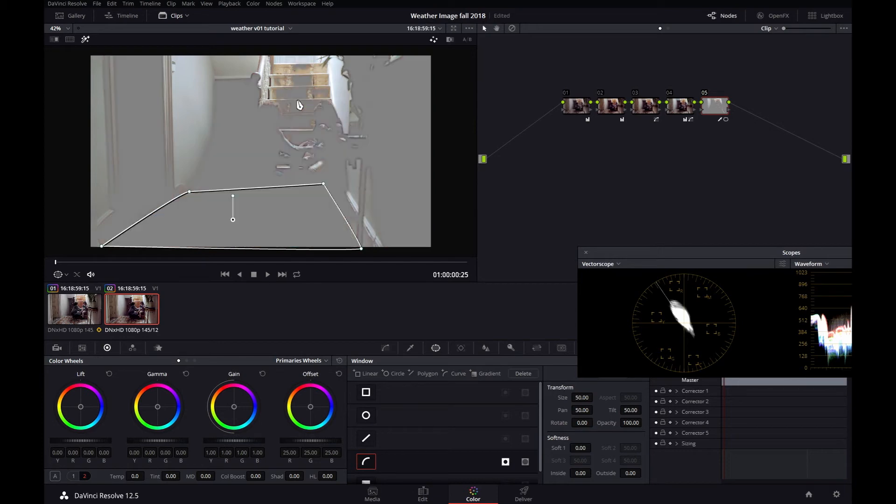
Draw a second curve window around the staircase, make it subtract from the key, set outside softness to 0.44, and adjust its edge.
{"action": "left_click", "coordinate": [449, 374]}
{"action": "left_click", "coordinate": [274, 64]}
{"action": "left_click", "coordinate": [270, 123]}
{"action": "left_click", "coordinate": [270, 179]}
{"action": "left_click", "coordinate": [338, 168]}
{"action": "left_click", "coordinate": [332, 99]}
{"action": "left_click", "coordinate": [326, 60]}
{"action": "left_click", "coordinate": [274, 64]}
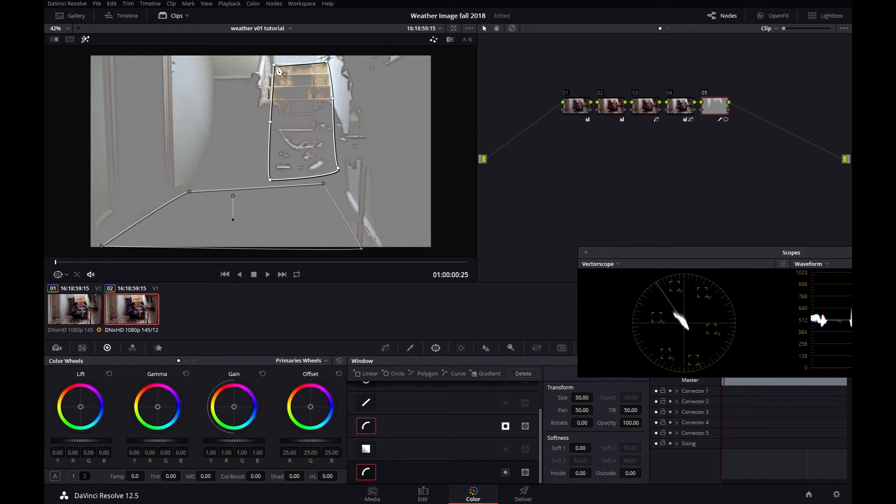
{"action": "left_click", "coordinate": [526, 473]}
{"action": "left_click_drag", "start_coordinate": [604, 474], "coordinate": [621, 474]}
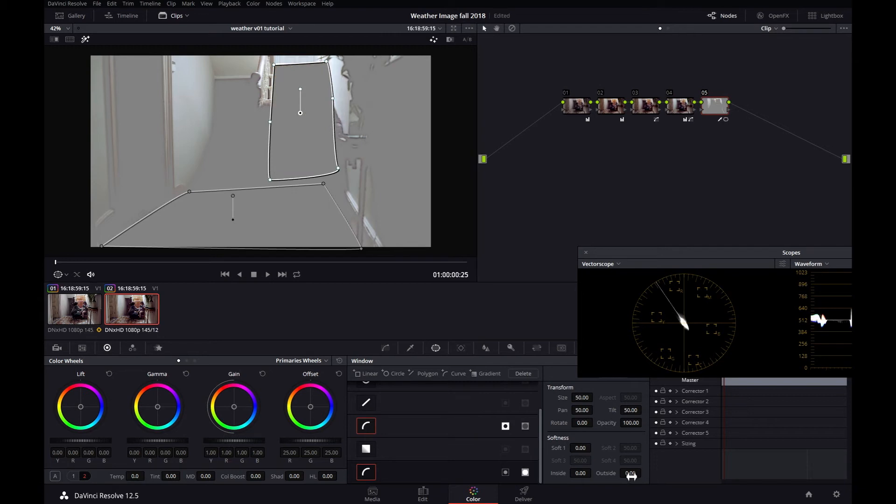
{"action": "left_click_drag", "start_coordinate": [334, 98], "coordinate": [330, 101]}
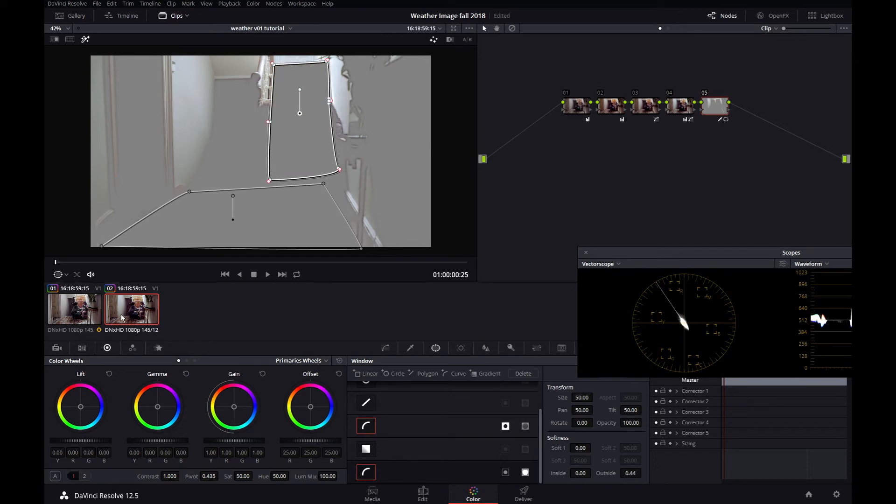
Desaturate the keyed walls by setting node 05's saturation to 0.
{"action": "key", "text": "shift+h"}
{"action": "left_click_drag", "start_coordinate": [247, 478], "coordinate": [219, 478]}
{"action": "key", "text": "shift+h"}
{"action": "key", "text": "shift+h"}
{"action": "left_click_drag", "start_coordinate": [784, 250], "coordinate": [593, 280]}
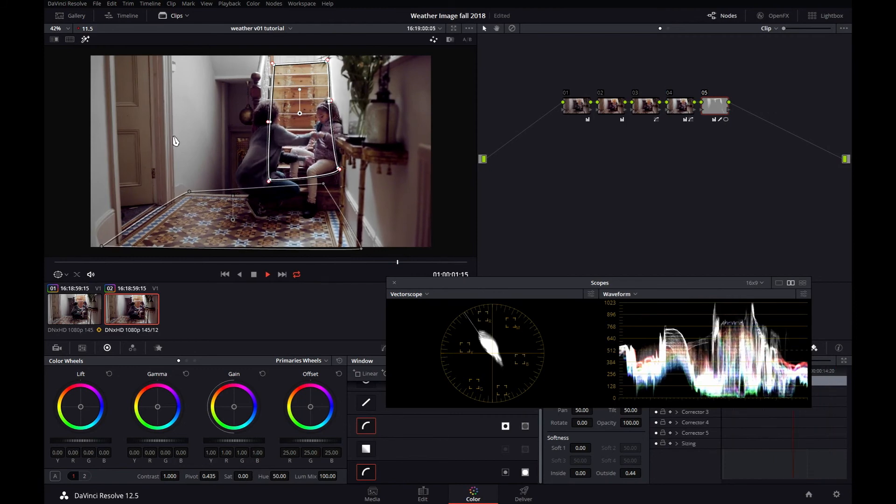
Check node 05's key during playback in highlight mode, and toggle the node off and on to compare the walls.
{"action": "key", "text": "shift+h"}
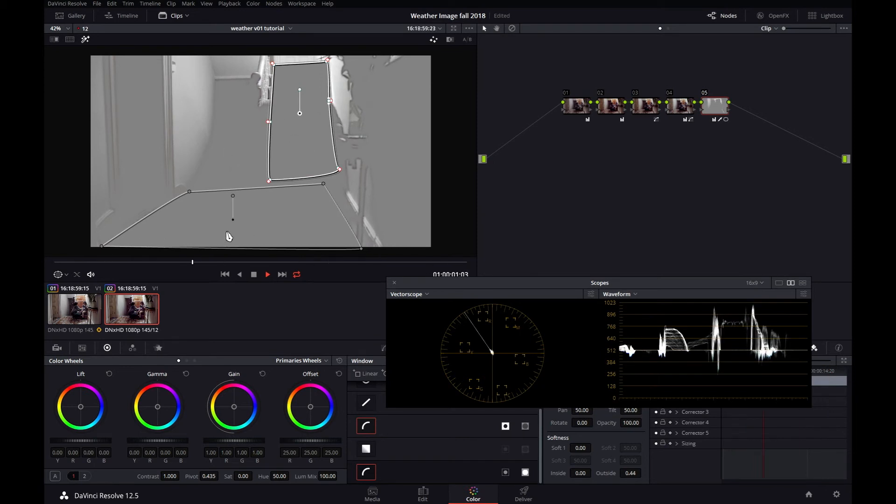
{"action": "key", "text": "space"}
{"action": "key", "text": "shift+h"}
{"action": "key", "text": "ctrl+d"}
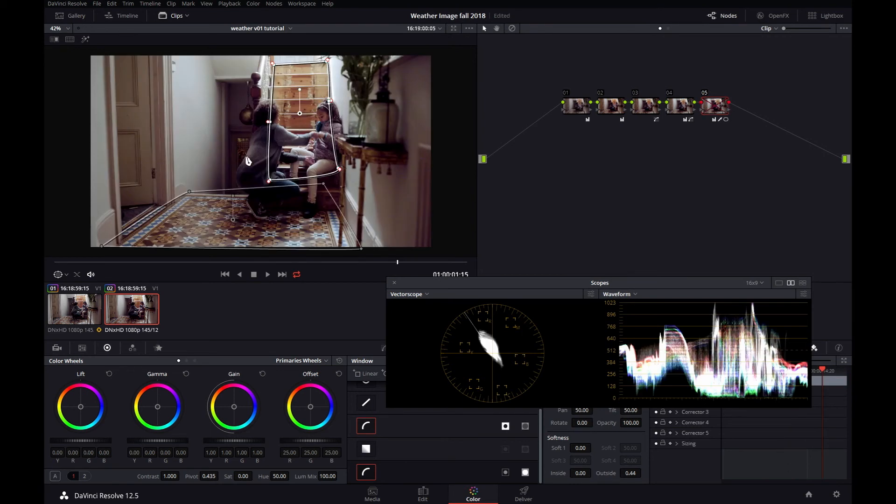
{"action": "key", "text": "ctrl+d"}
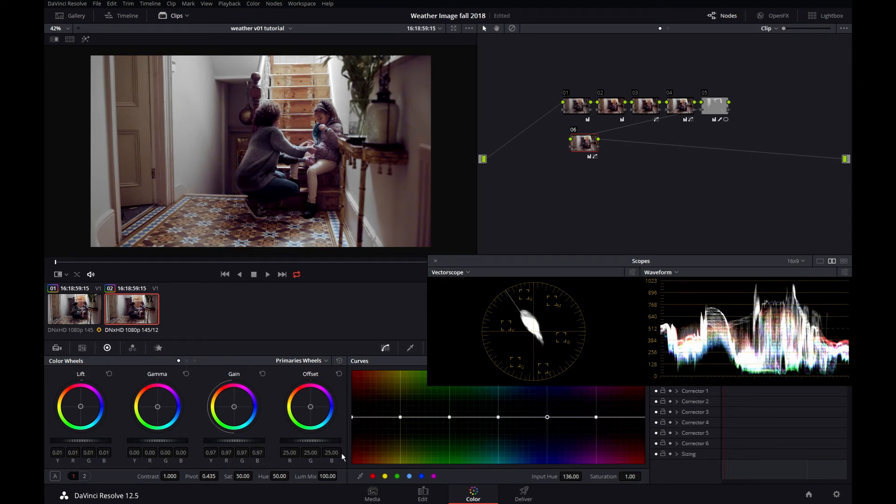
Raise the yellow, green and blue points on node 06's Hue Vs Sat curve, with green at about 1.39 saturation.
{"action": "left_click_drag", "start_coordinate": [400, 417], "coordinate": [399, 393]}
{"action": "left_click_drag", "start_coordinate": [449, 417], "coordinate": [447, 392]}
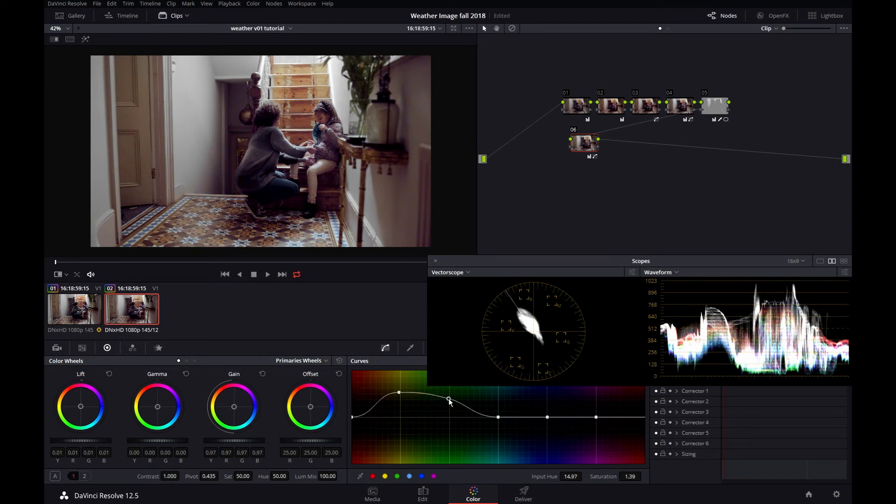
{"action": "left_click_drag", "start_coordinate": [547, 417], "coordinate": [549, 400]}
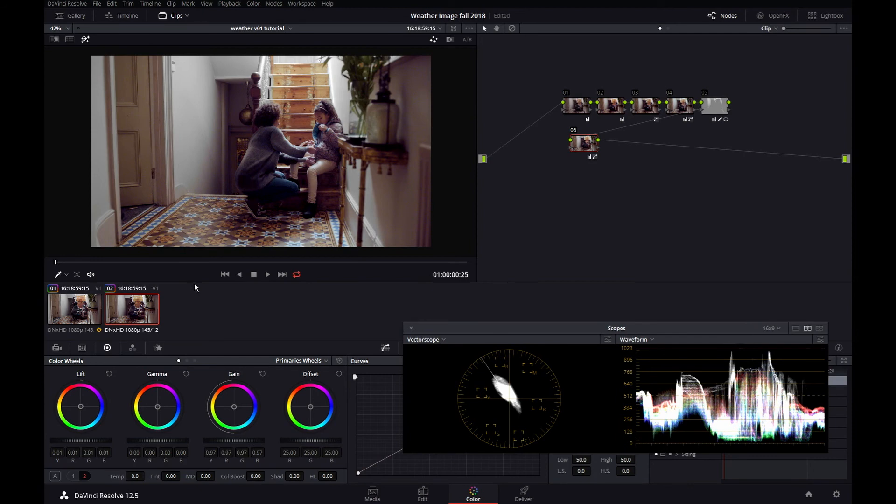
Add a seventh serial node with Color Boost at 12.50 and compare the full grade with the ungraded image.
{"action": "key", "text": "alt+s"}
{"action": "mouse_move", "coordinate": [255, 476]}
{"action": "left_mouse_down"}
{"action": "mouse_move", "coordinate": [293, 481]}
{"action": "mouse_move", "coordinate": [264, 478]}
{"action": "left_mouse_up"}
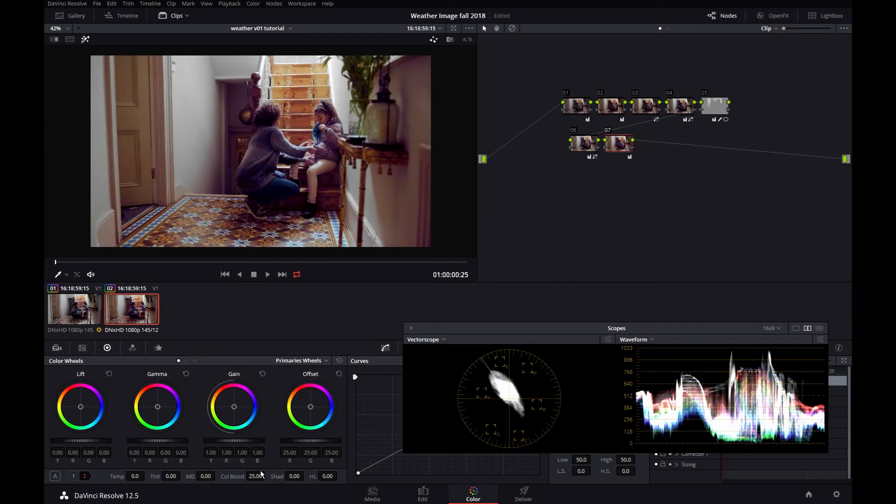
{"action": "left_click", "coordinate": [74, 477]}
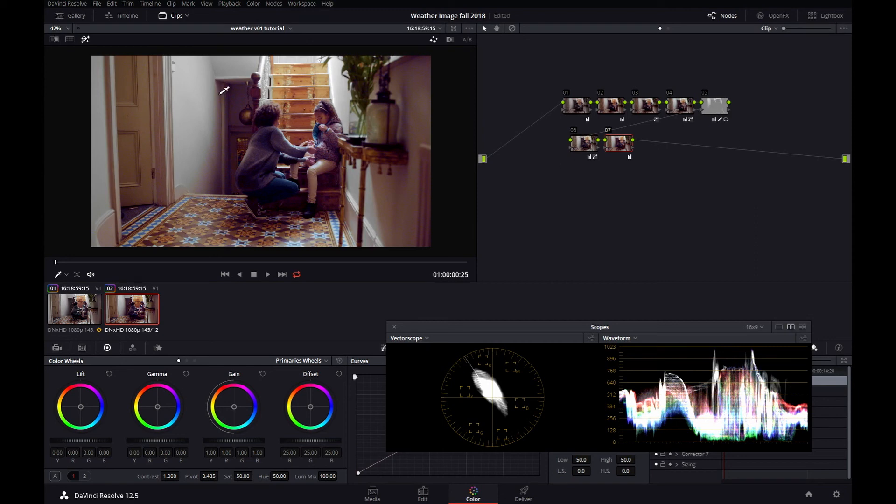
{"action": "left_click", "coordinate": [54, 40]}
{"action": "left_click", "coordinate": [84, 476]}
{"action": "left_click_drag", "start_coordinate": [268, 477], "coordinate": [248, 476]}
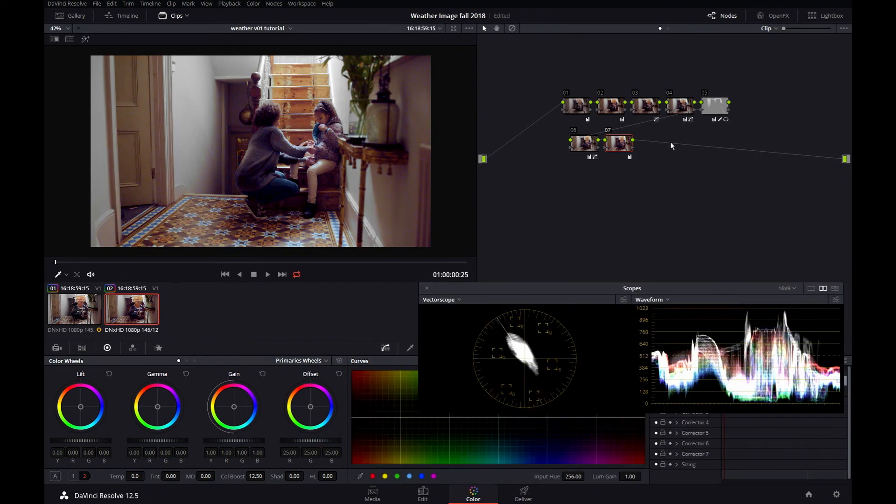
{"action": "key", "text": "alt+d"}
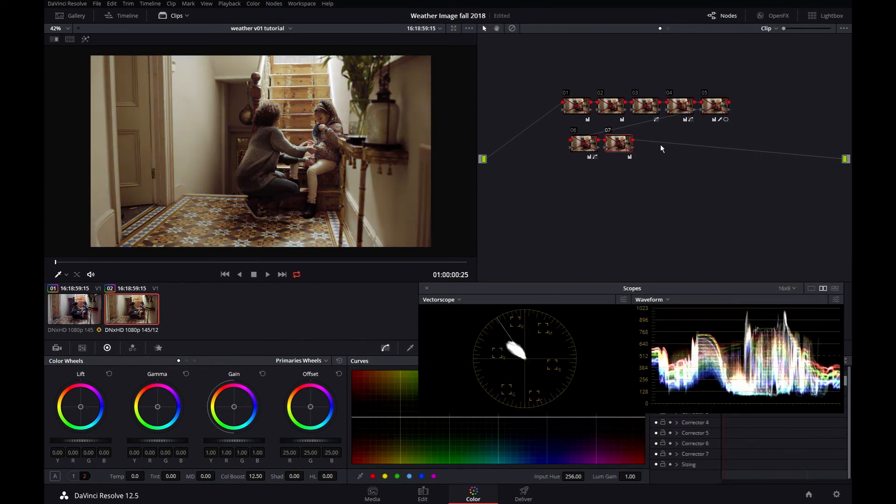
{"action": "key", "text": "alt+d"}
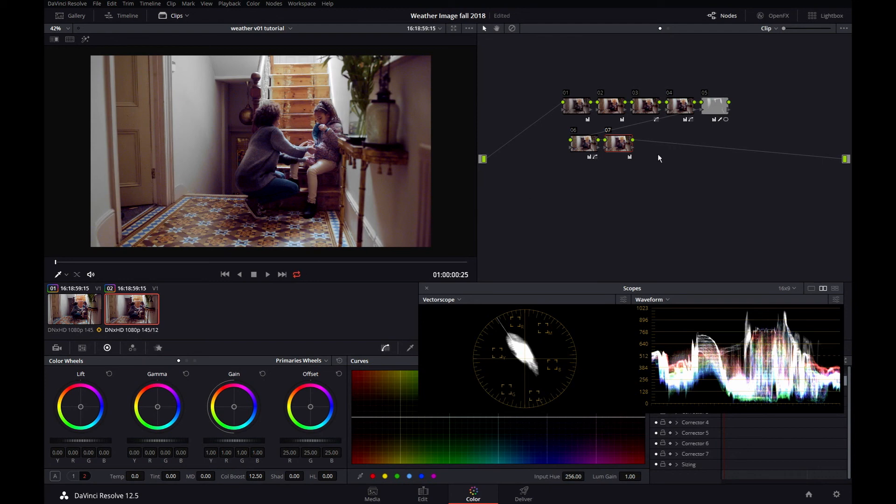
Add an eighth serial node, sample a blue floor tile with the Qualifier, and show the keyed area in highlight mode.
{"action": "key", "text": "alt+s"}
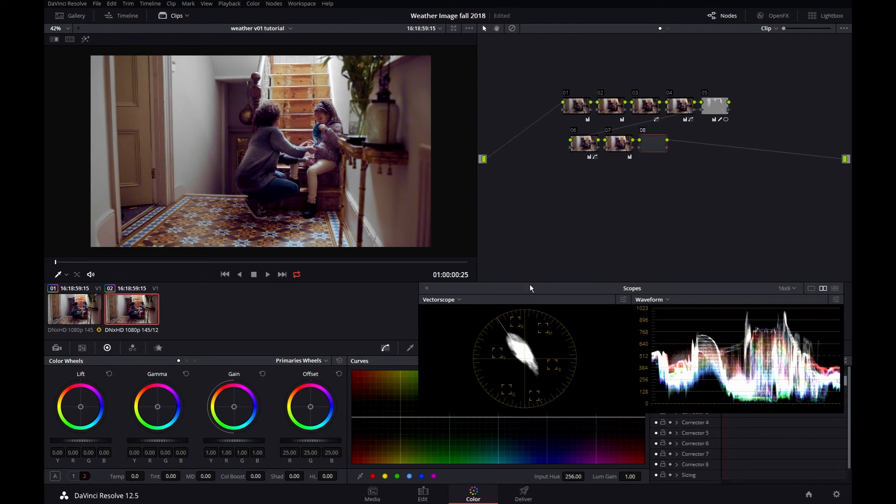
{"action": "left_click_drag", "start_coordinate": [517, 285], "coordinate": [629, 235]}
{"action": "left_click", "coordinate": [411, 347]}
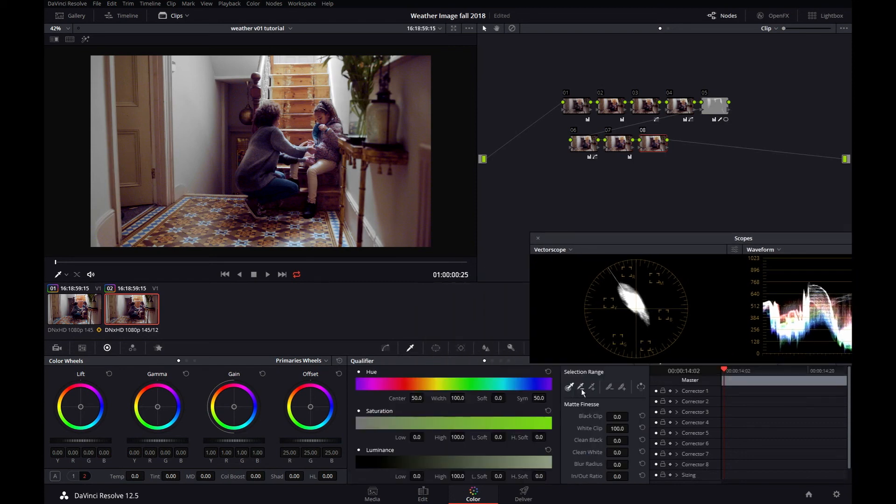
{"action": "scroll", "coordinate": [121, 215], "scroll_direction": "up", "scroll_amount": 3}
{"action": "scroll", "coordinate": [121, 215], "scroll_direction": "up", "scroll_amount": 2}
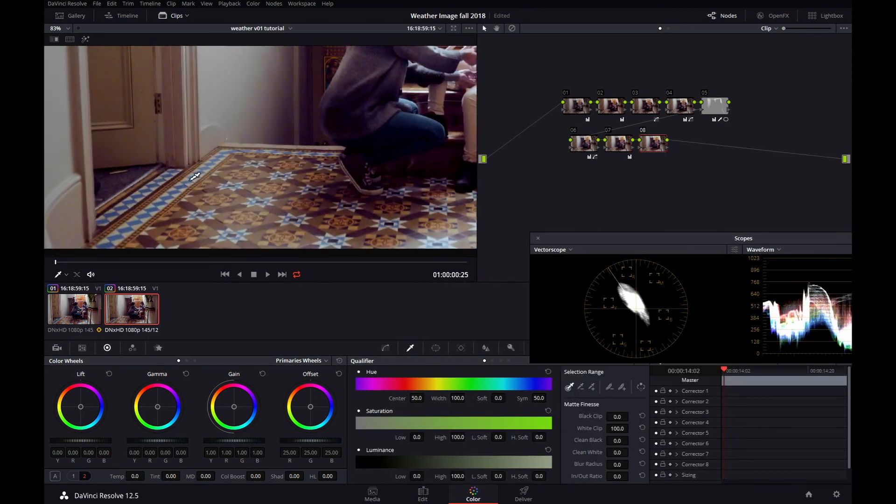
{"action": "left_click", "coordinate": [187, 186]}
{"action": "key", "text": "shift+h"}
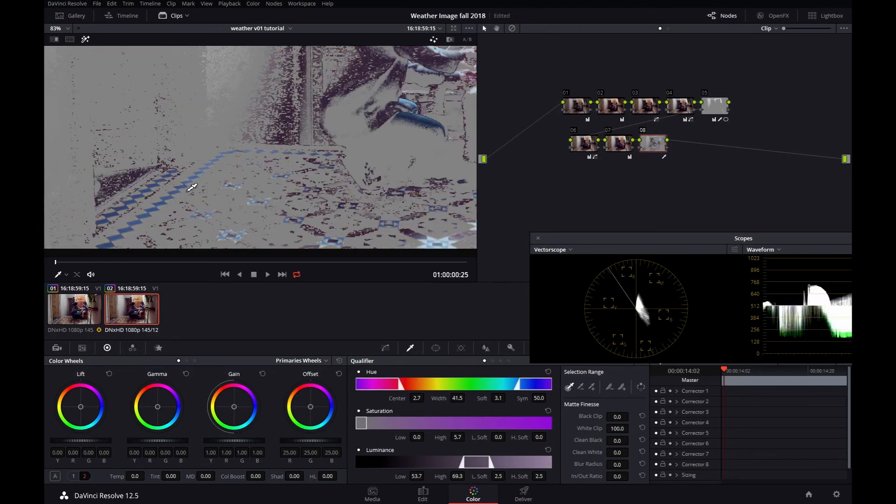
{"action": "scroll", "coordinate": [170, 201], "scroll_direction": "down", "scroll_amount": 3}
{"action": "scroll", "coordinate": [320, 125], "scroll_direction": "down", "scroll_amount": 1}
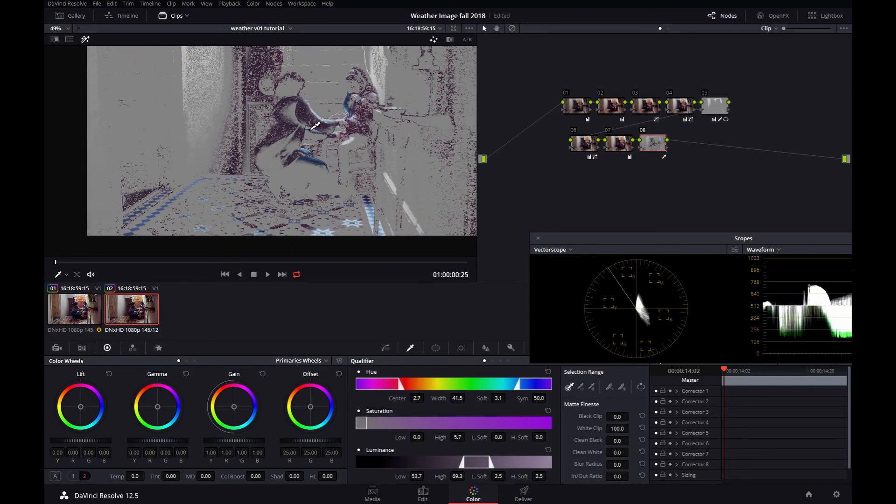
Refine node 08's key with luminance 57.7 to 64.1, saturation low 2.0, clean white 38.7 and blur radius 19.9.
{"action": "left_click_drag", "start_coordinate": [416, 477], "coordinate": [467, 477]}
{"action": "left_click_drag", "start_coordinate": [417, 438], "coordinate": [430, 440]}
{"action": "mouse_move", "coordinate": [618, 452]}
{"action": "left_mouse_down"}
{"action": "mouse_move", "coordinate": [620, 440]}
{"action": "mouse_move", "coordinate": [631, 440]}
{"action": "mouse_move", "coordinate": [616, 442]}
{"action": "mouse_move", "coordinate": [631, 463]}
{"action": "mouse_move", "coordinate": [616, 465]}
{"action": "left_mouse_up"}
{"action": "key", "text": "shift+h"}
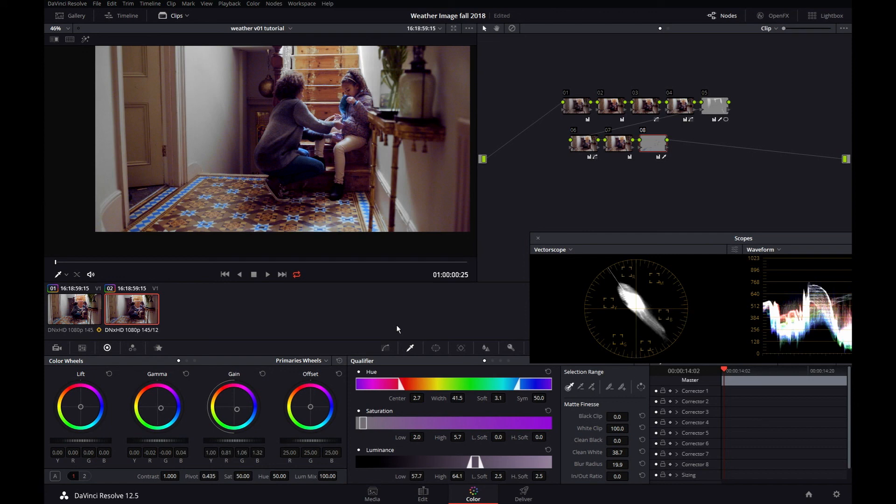
Play the clip with node 08's blue key highlighted to check the selection in motion.
{"action": "left_click", "coordinate": [54, 40]}
{"action": "key", "text": "shift+h"}
{"action": "key", "text": "space"}
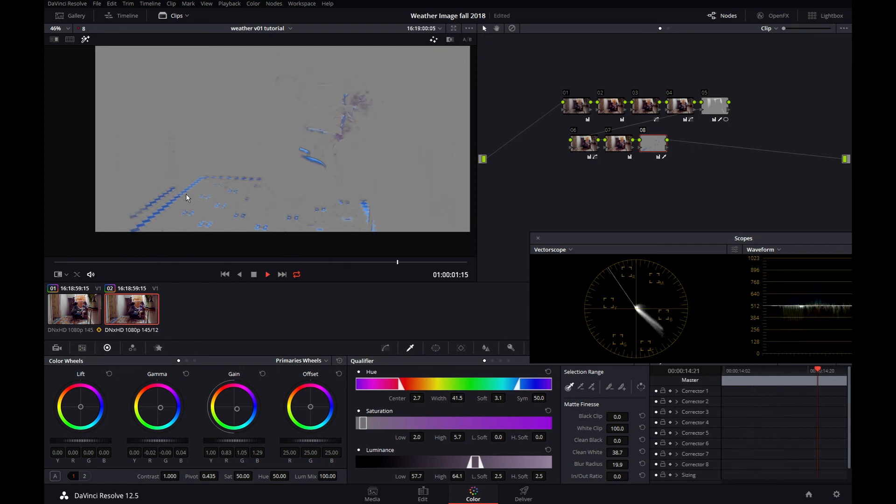
{"action": "key", "text": "space"}
Draw an inverted curve window around the seated child and stair area to exclude them from node 08's key, with outside softness 0.82.
{"action": "left_click", "coordinate": [385, 348]}
{"action": "left_click", "coordinate": [435, 348]}
{"action": "left_click", "coordinate": [366, 461]}
{"action": "left_click", "coordinate": [380, 169]}
{"action": "left_click", "coordinate": [329, 156]}
{"action": "left_click", "coordinate": [325, 117]}
{"action": "left_click", "coordinate": [193, 96]}
{"action": "left_click", "coordinate": [252, 52]}
{"action": "left_click", "coordinate": [405, 67]}
{"action": "left_click_drag", "start_coordinate": [630, 472], "coordinate": [644, 473]}
Leave highlight mode and compare the finished grade with the ungraded image partway through the clip.
{"action": "key", "text": "shift+h"}
{"action": "key", "text": "space"}
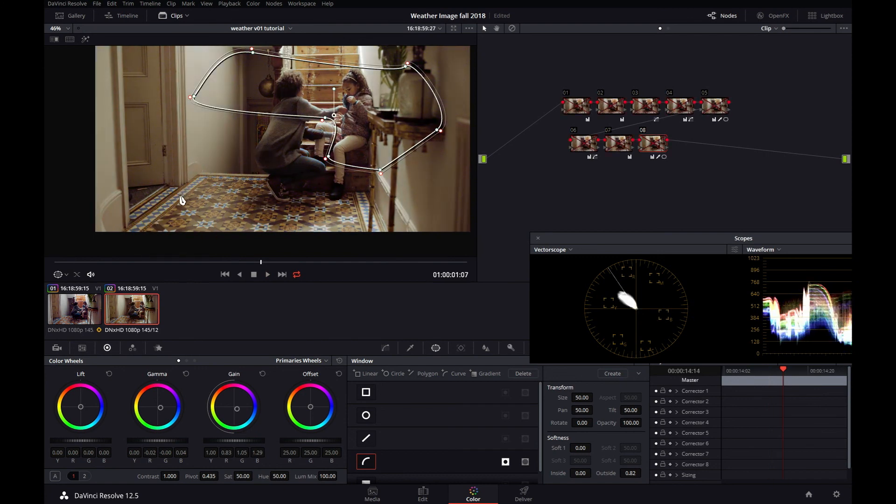
{"action": "key", "text": "shift+d"}
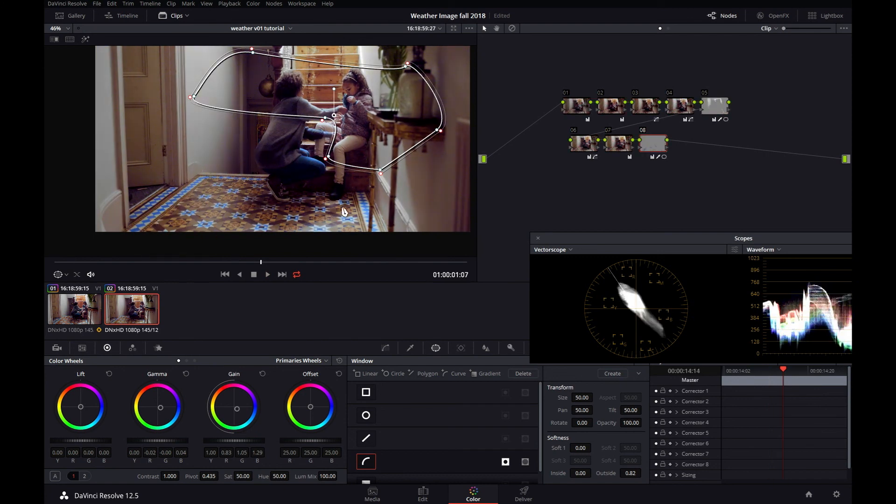